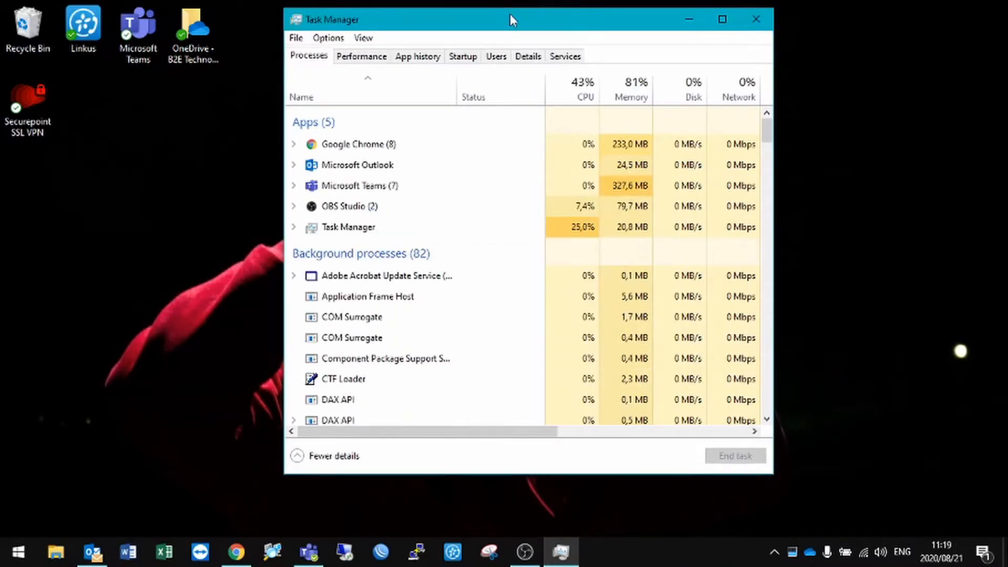
# Disable Skype and Realtek HD Audio Universal Service as startup programs in Task Manager.
pyautogui.moveTo(510, 14); pyautogui.dragTo(505, 26)
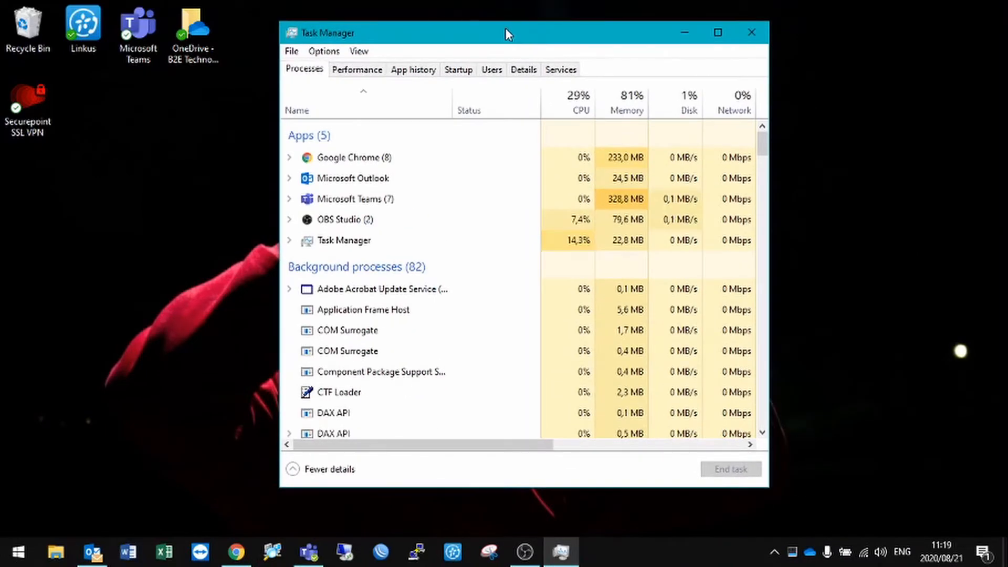
pyautogui.click(451, 73)
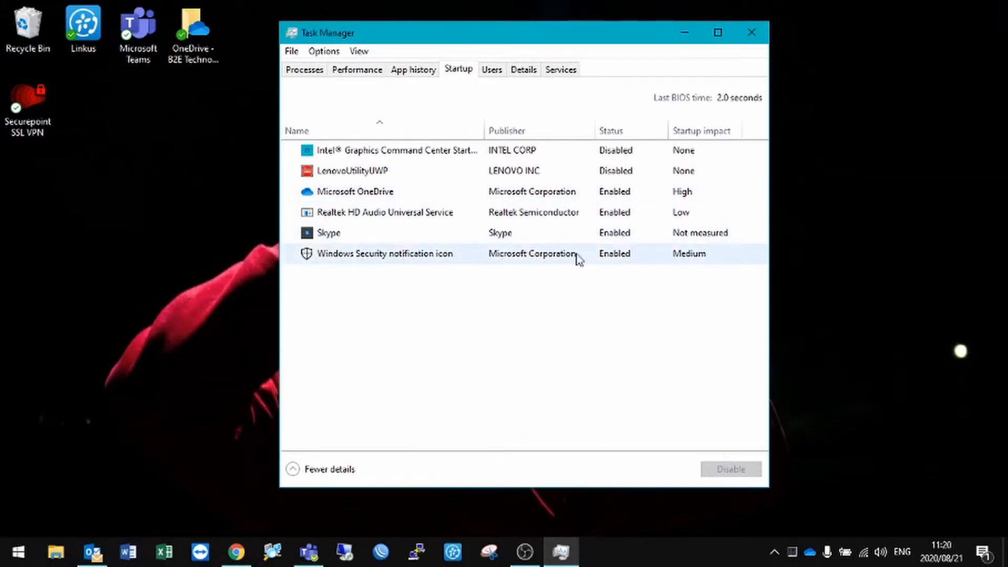
pyautogui.rightClick(503, 235)
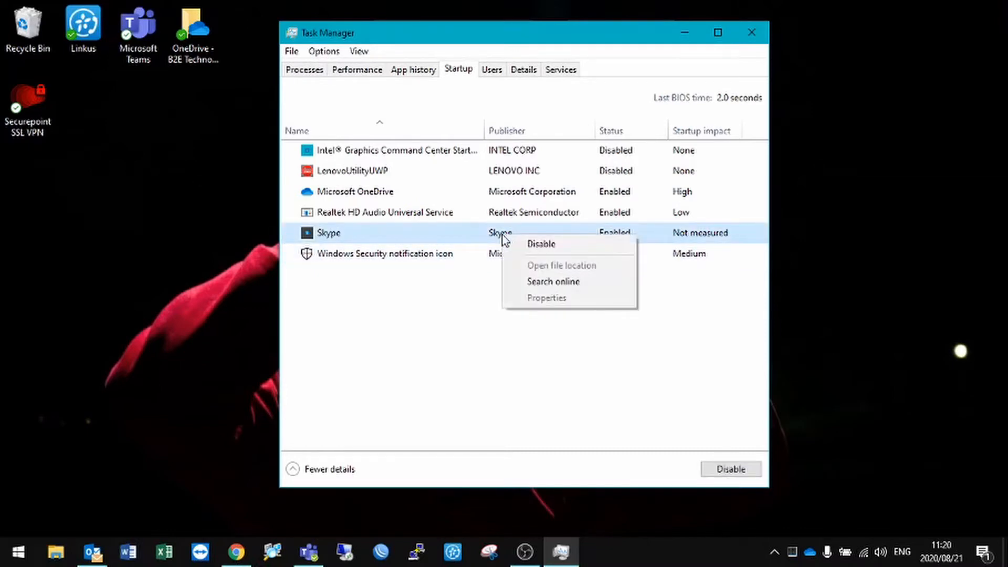
pyautogui.click(508, 242)
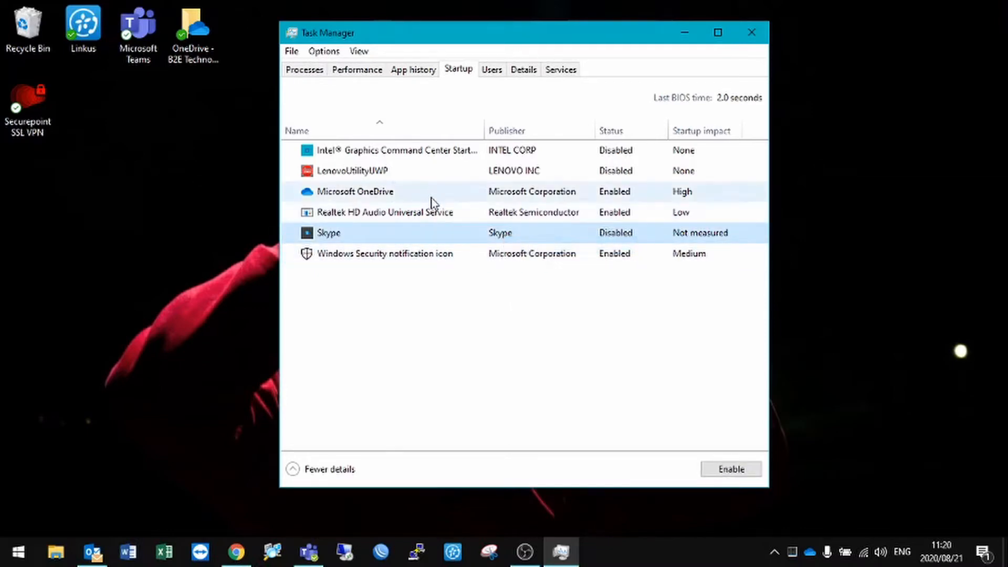
pyautogui.click(434, 216)
pyautogui.rightClick(434, 216)
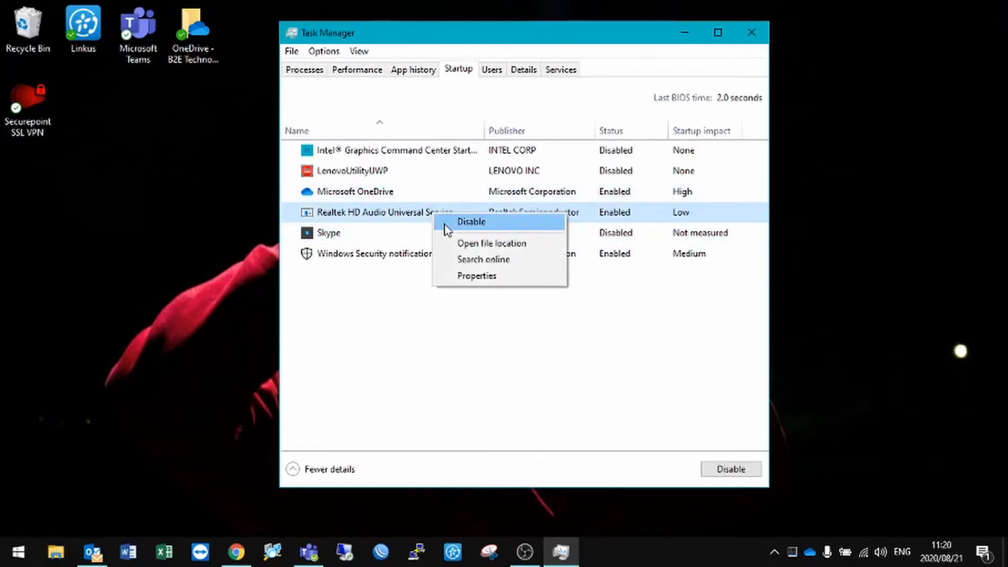
pyautogui.click(461, 222)
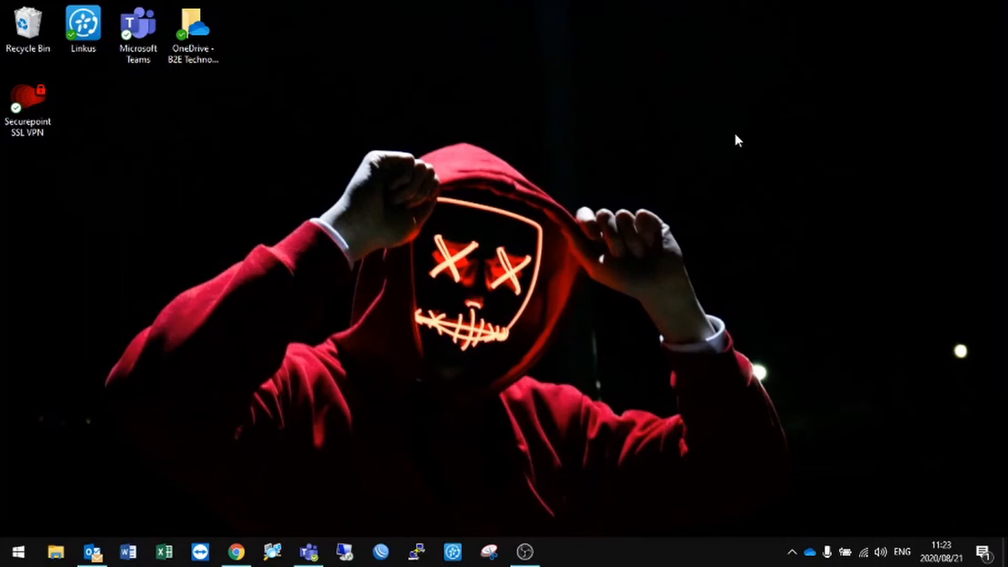
# Launch the System Configuration utility by running msconfig.
pyautogui.press('super+r')
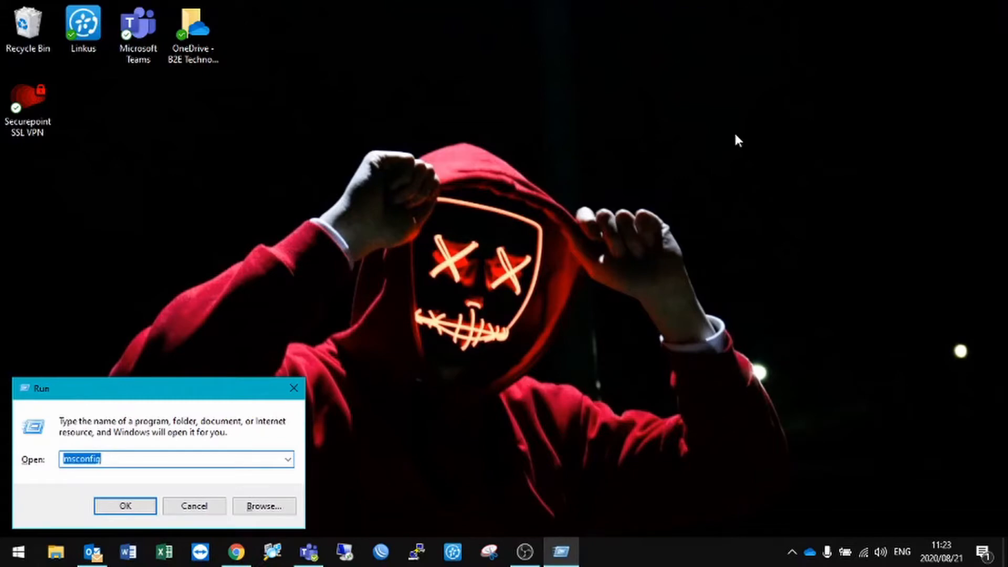
pyautogui.write('msco')
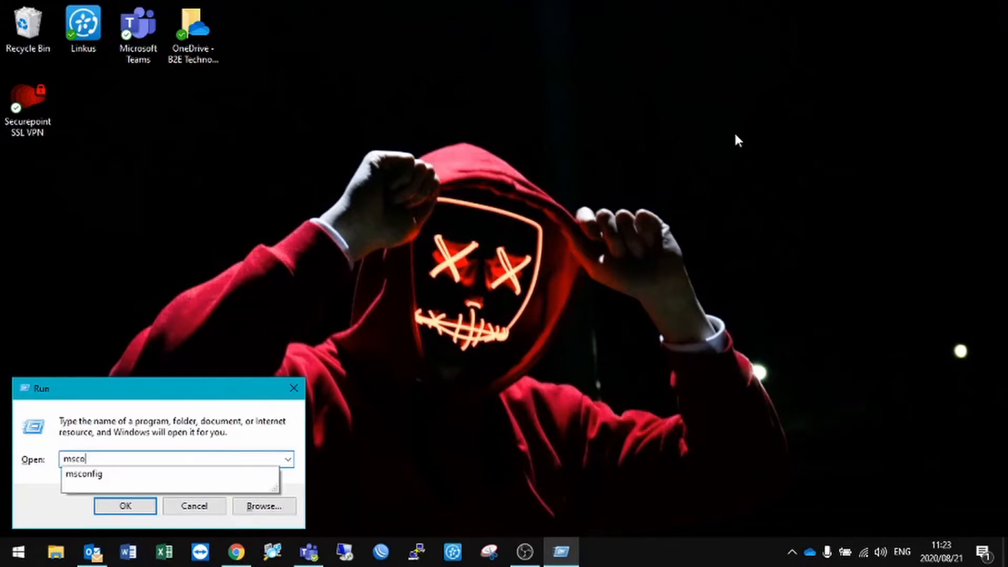
pyautogui.write('nfig')
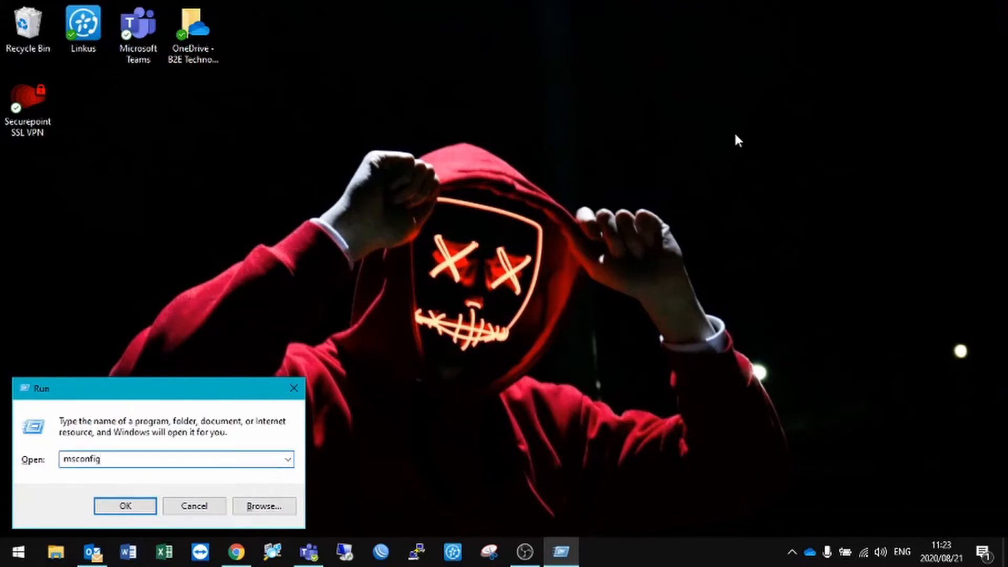
pyautogui.press('Return')
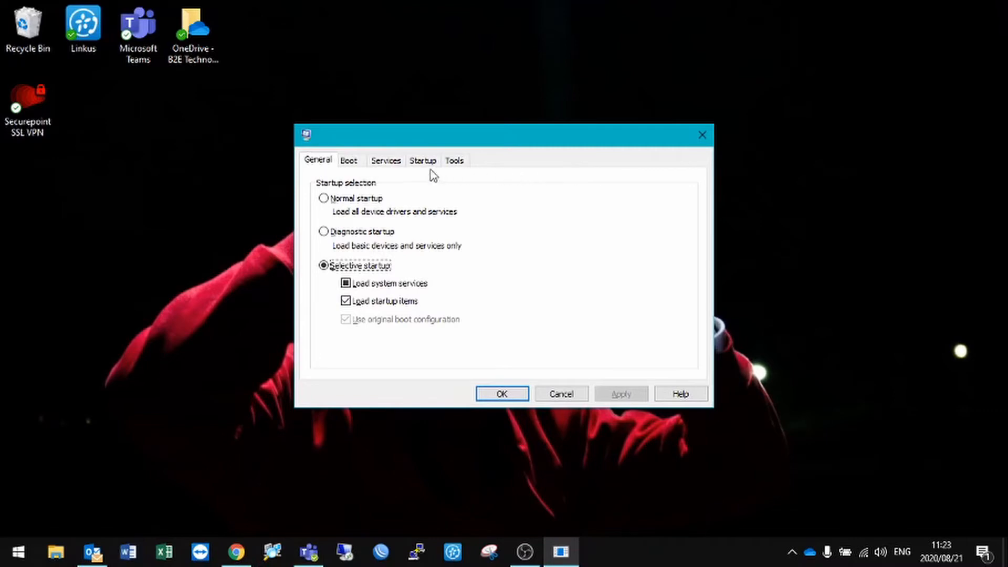
# Hide all Microsoft services in the services list, review the remaining ones and accept the configuration.
pyautogui.click(387, 162)
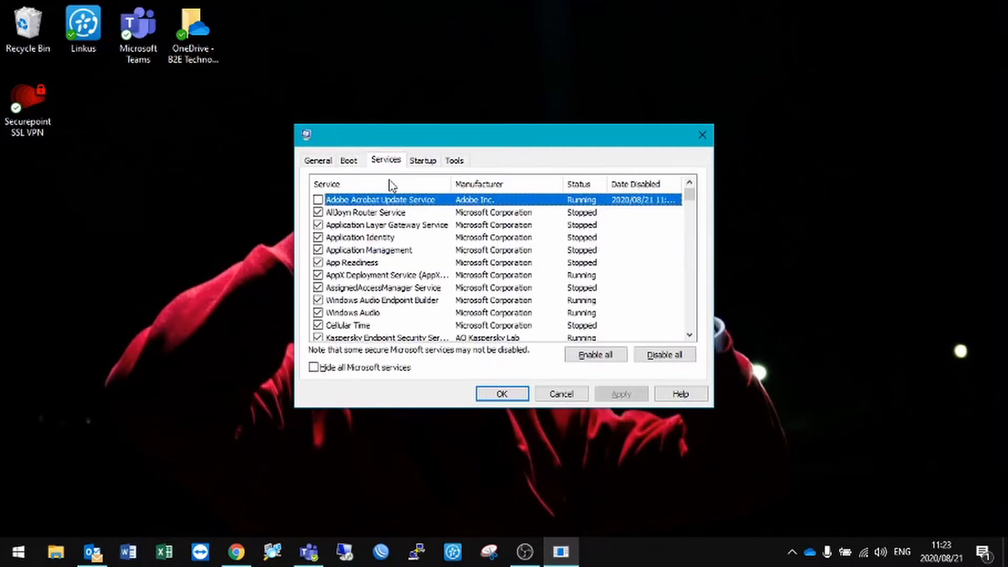
pyautogui.click(314, 368)
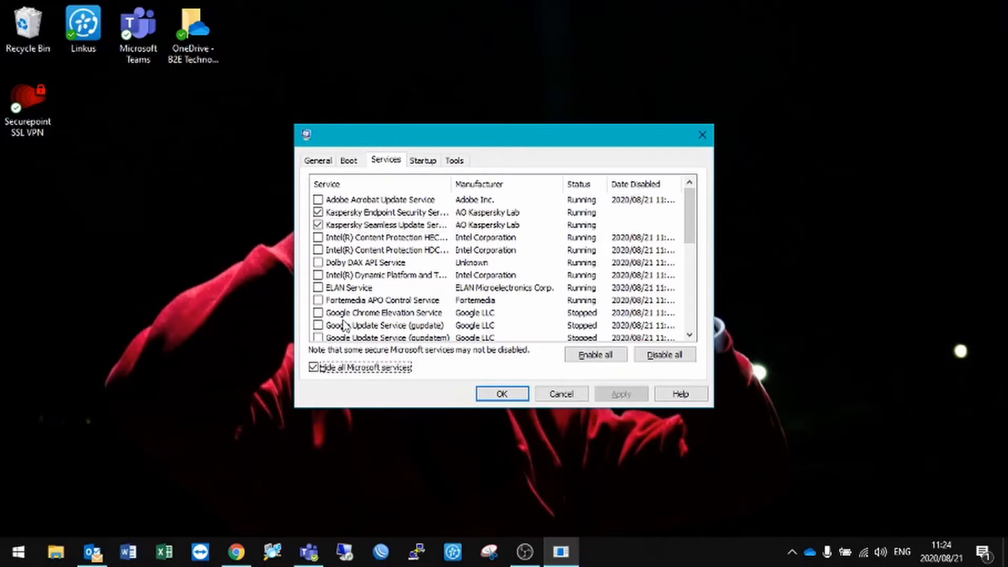
pyautogui.scroll(-6, 344, 326)
pyautogui.scroll(6, 344, 326)
pyautogui.click(515, 393)
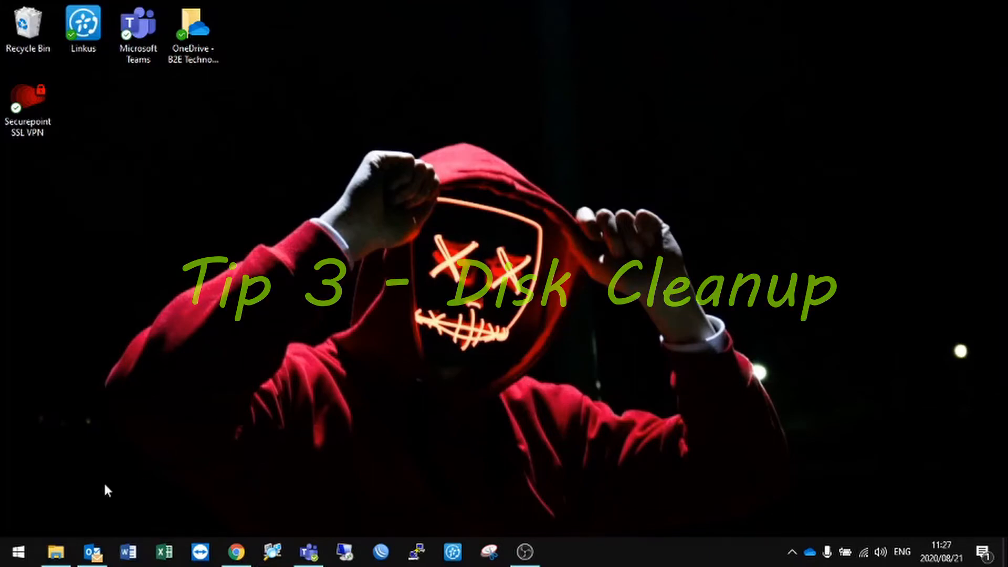
# Find and open the Disk Cleanup app for the Windows (C:) drive.
pyautogui.click(11, 562)
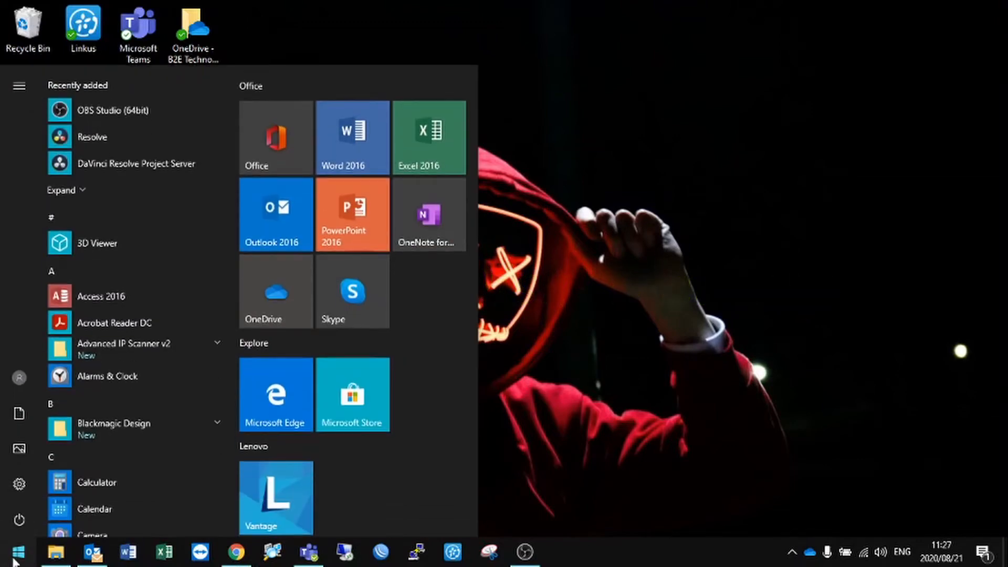
pyautogui.write('dsik')
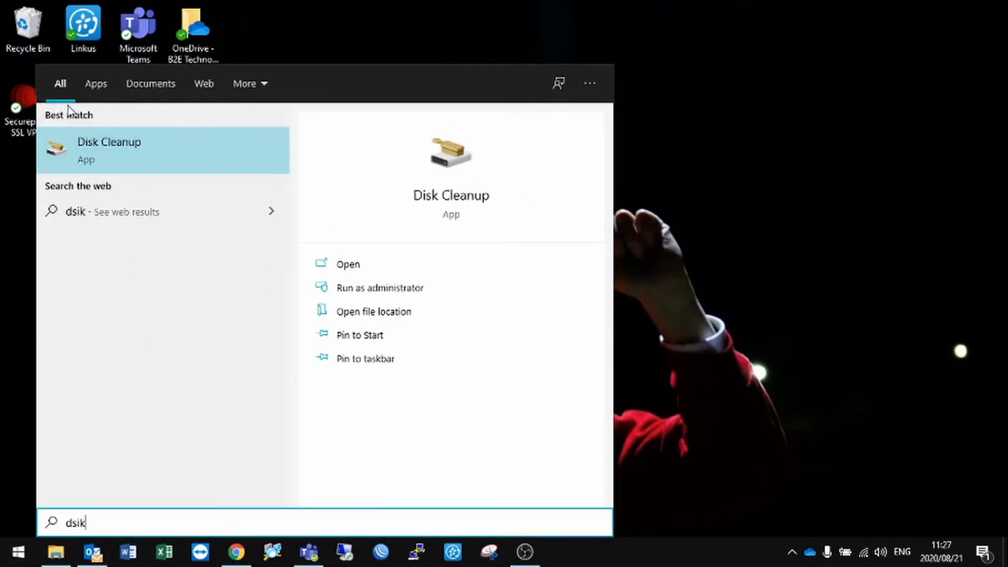
pyautogui.click(87, 146)
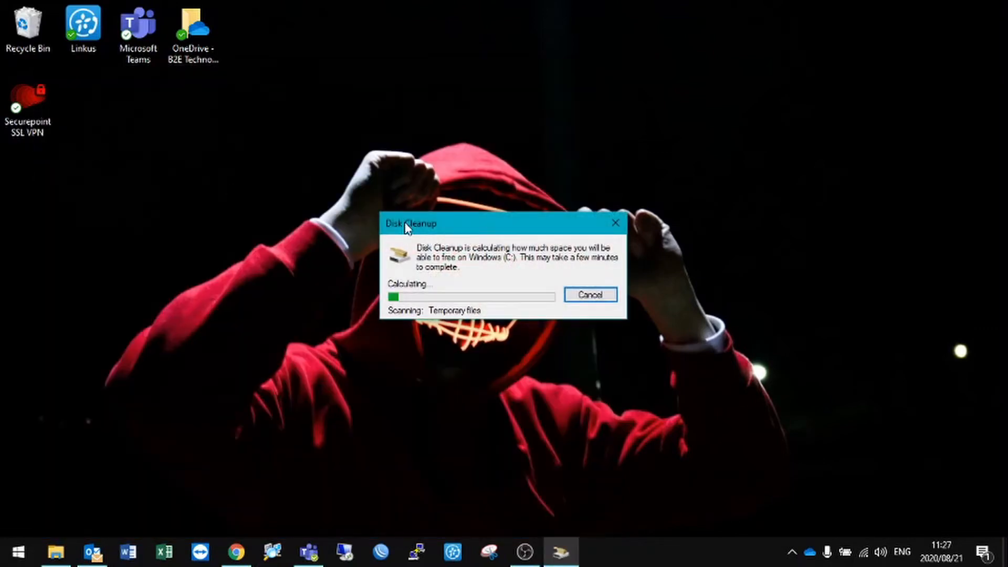
pyautogui.moveTo(304, 130); pyautogui.dragTo(524, 66)
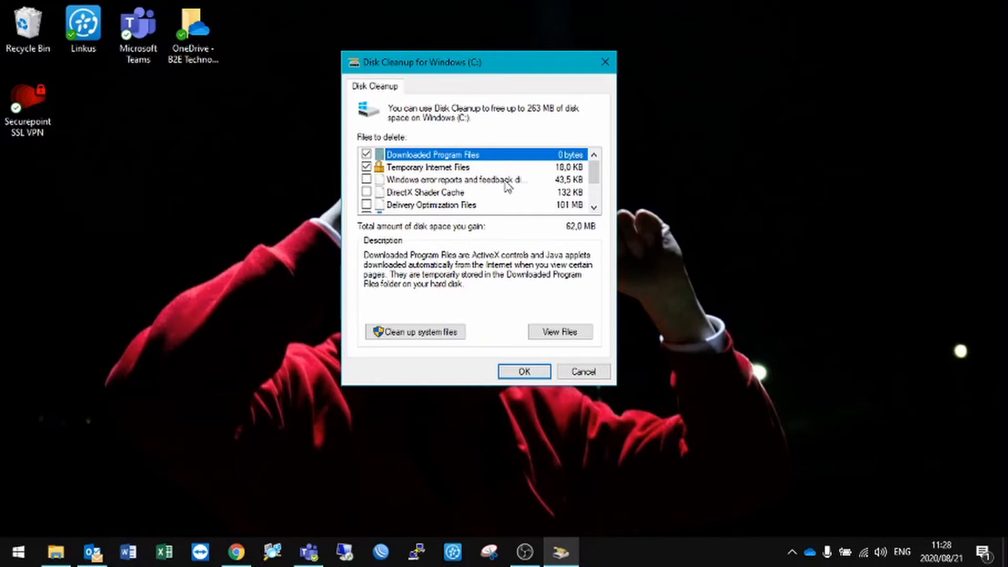
# Include system files in the cleanup of drive C: and permanently delete the files already marked for removal.
pyautogui.scroll(-2, 513, 185)
pyautogui.scroll(2, 514, 185)
pyautogui.click(418, 335)
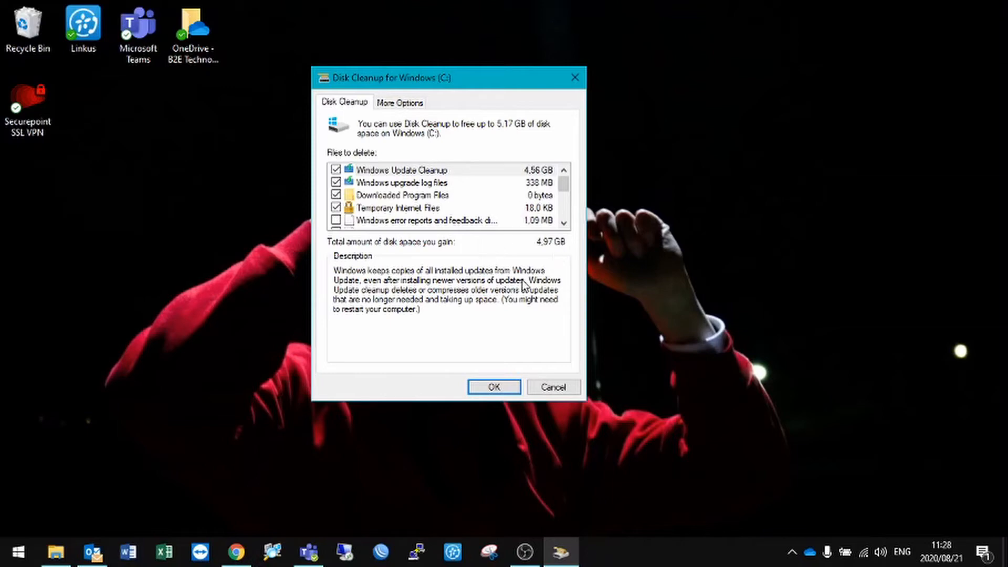
pyautogui.click(494, 389)
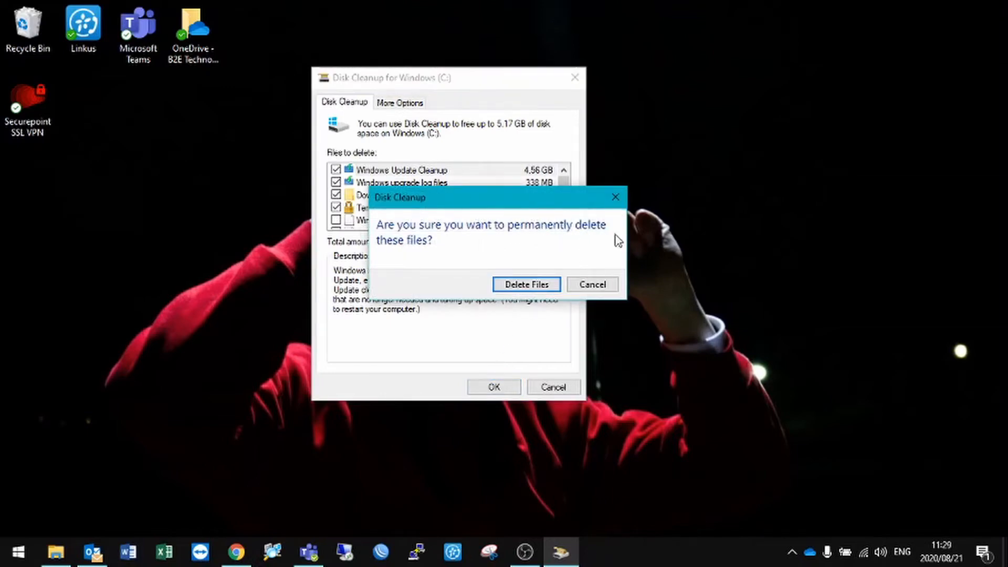
pyautogui.click(547, 289)
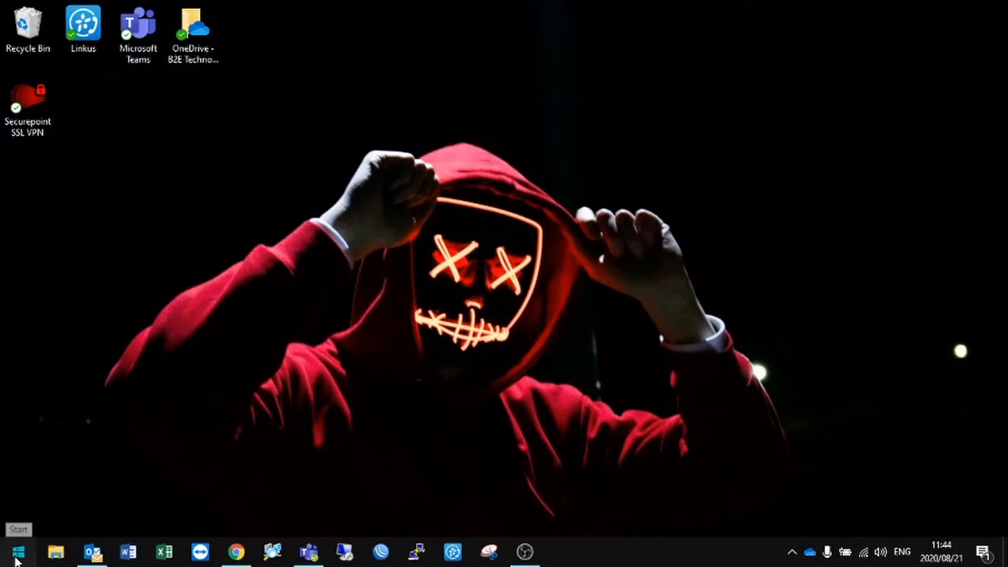
# Open Defragment and Optimize Drives and optimize the Windows (C:) drive.
pyautogui.click(18, 557)
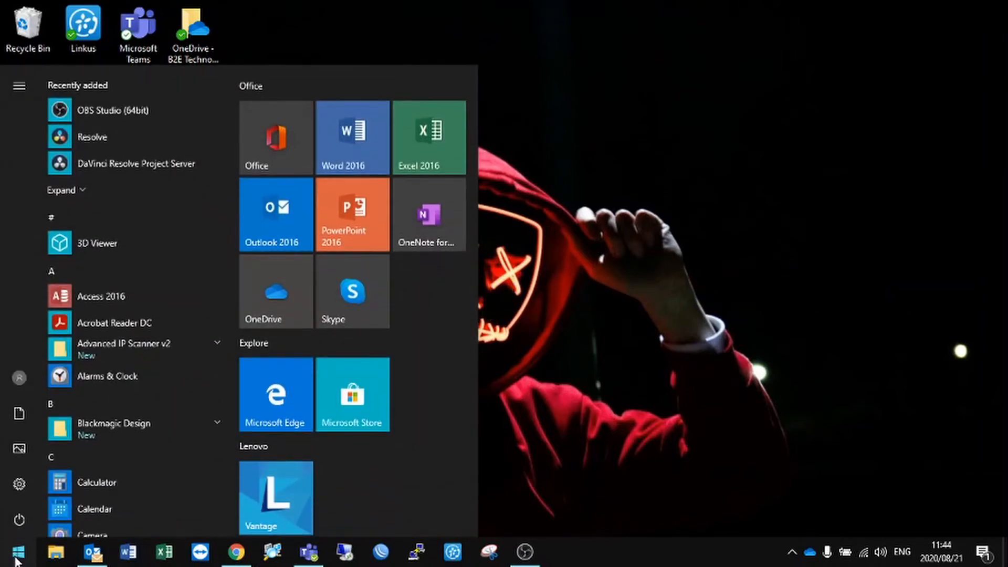
pyautogui.write('defr')
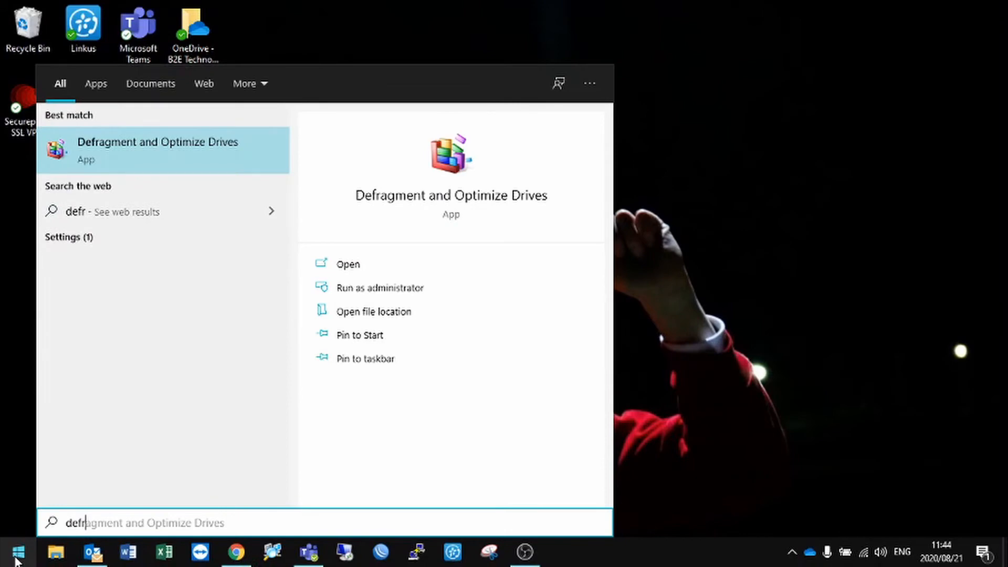
pyautogui.write('ag')
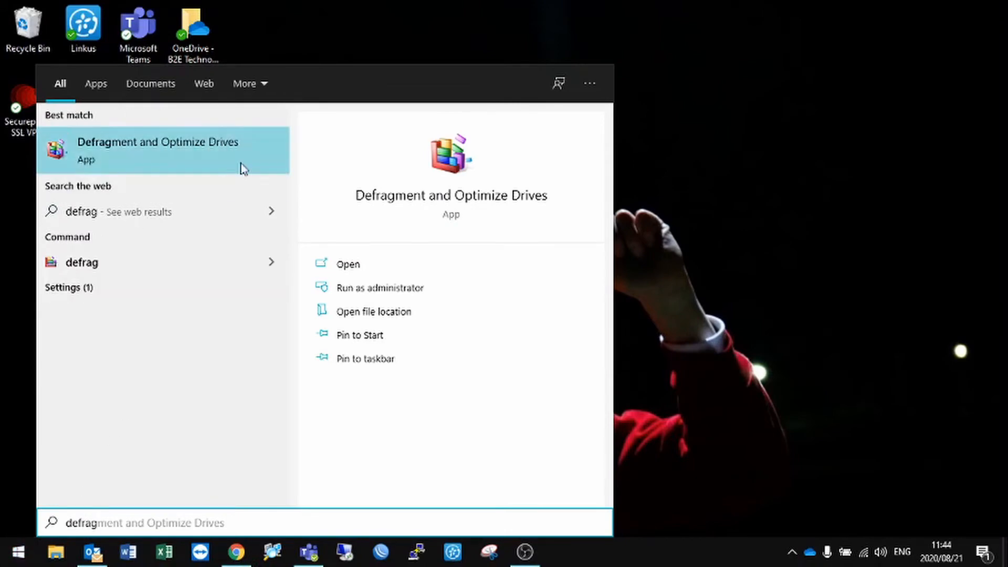
pyautogui.click(133, 143)
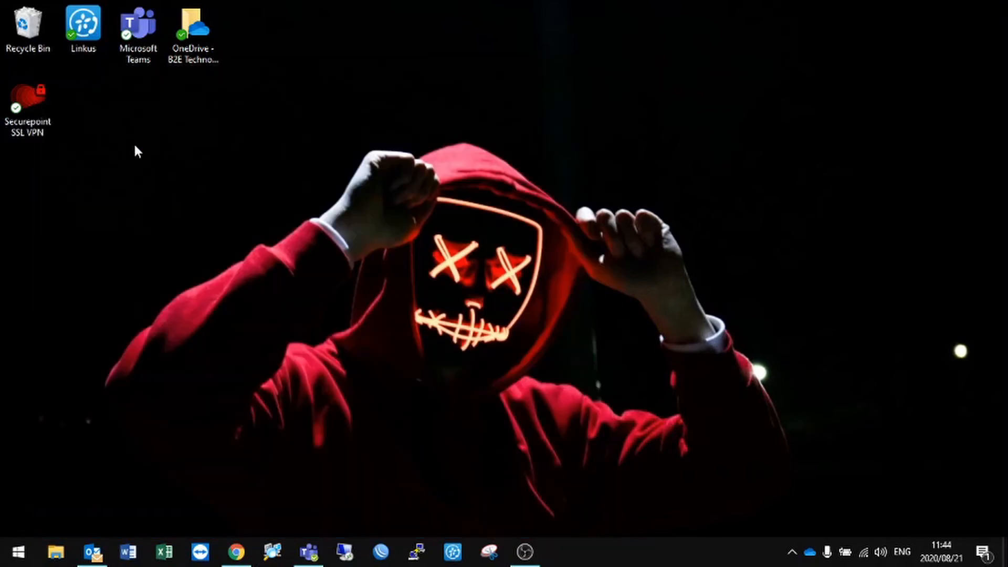
pyautogui.moveTo(393, 107); pyautogui.dragTo(442, 93)
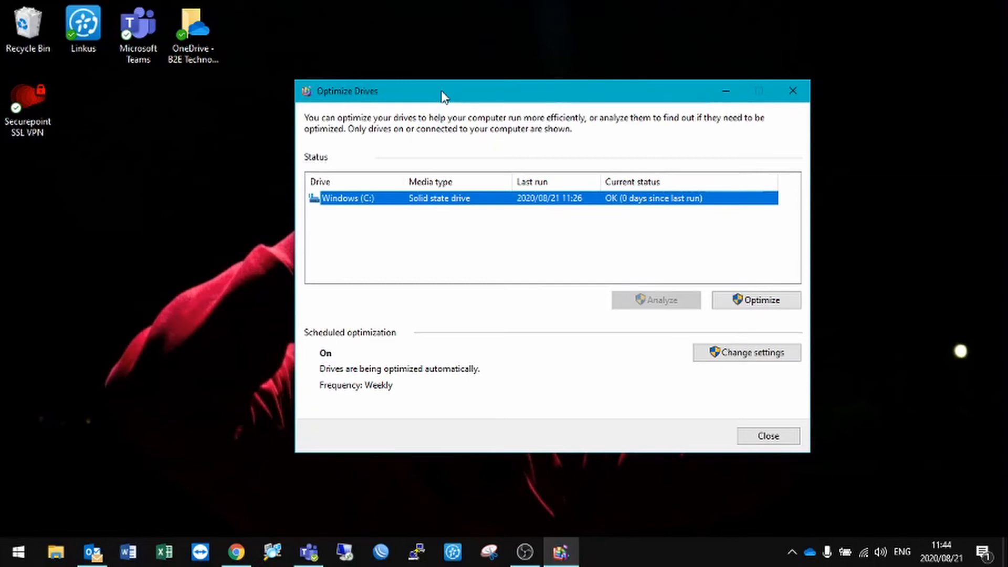
pyautogui.moveTo(437, 95); pyautogui.dragTo(407, 73)
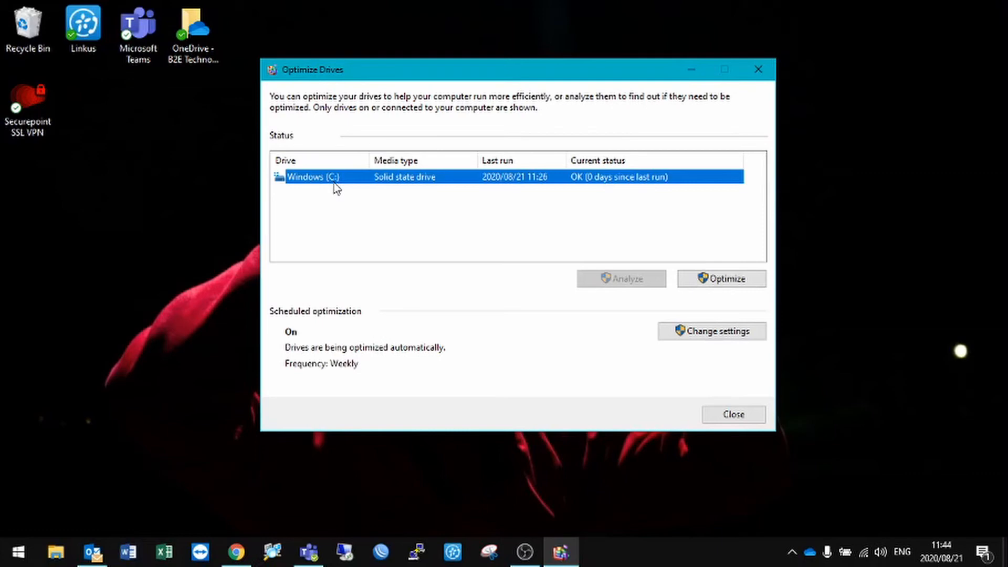
pyautogui.click(718, 279)
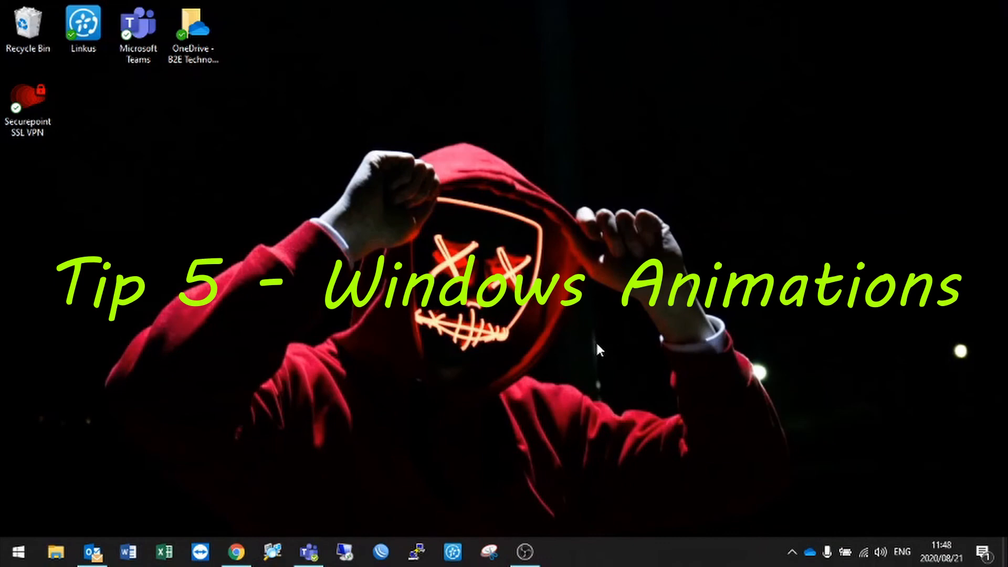
# Search Windows for the animation setting and open "Show animations in Windows".
pyautogui.click(15, 561)
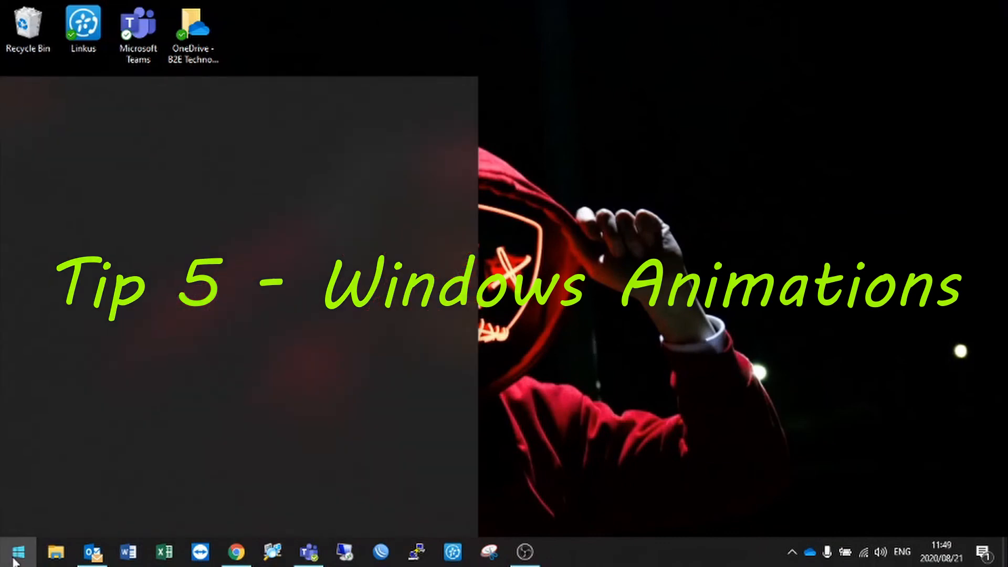
pyautogui.write('anim')
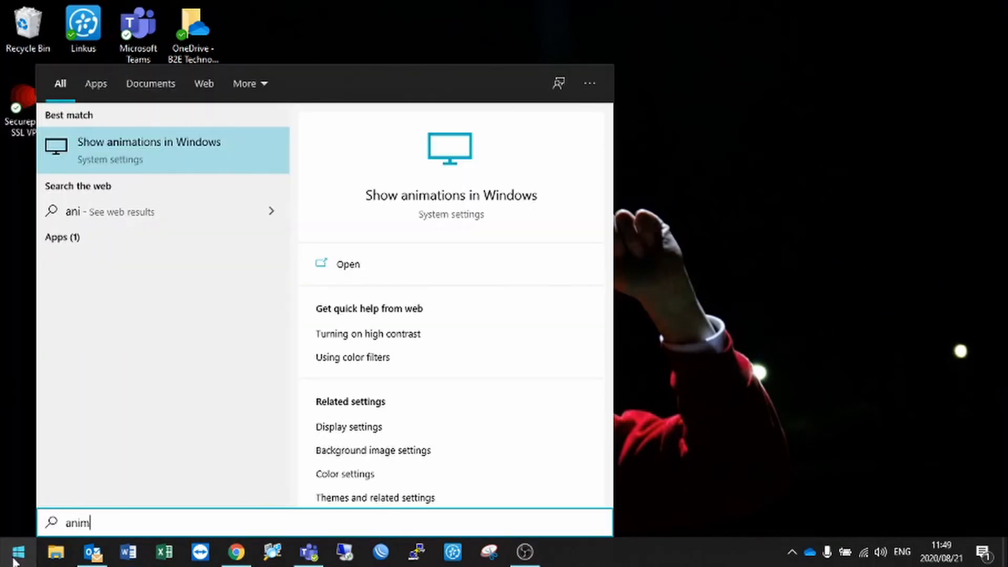
pyautogui.write('a')
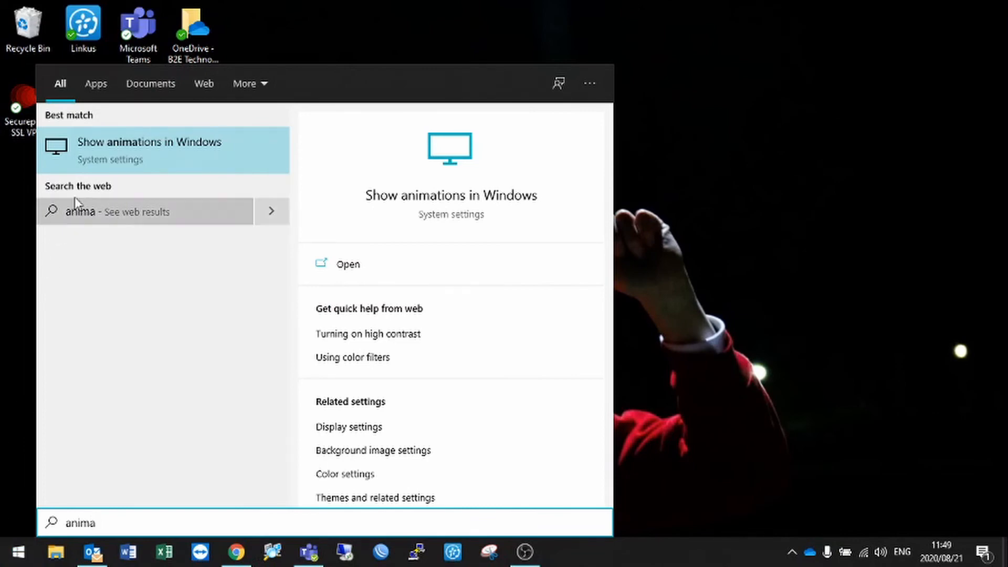
pyautogui.click(134, 147)
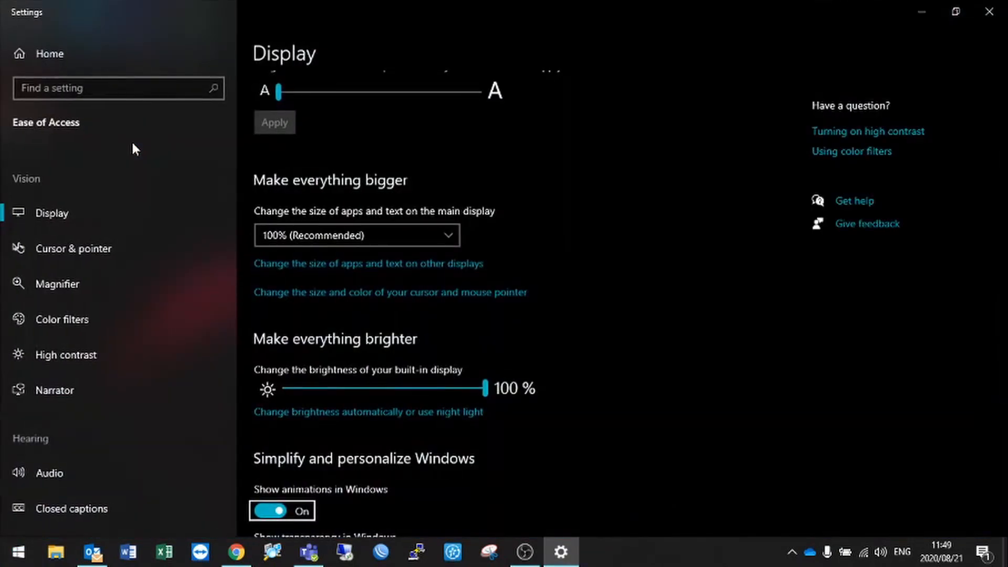
# Turn off animations, transparency and automatic hiding of scroll bars in Windows, and close Settings.
pyautogui.scroll(-5, 598, 281)
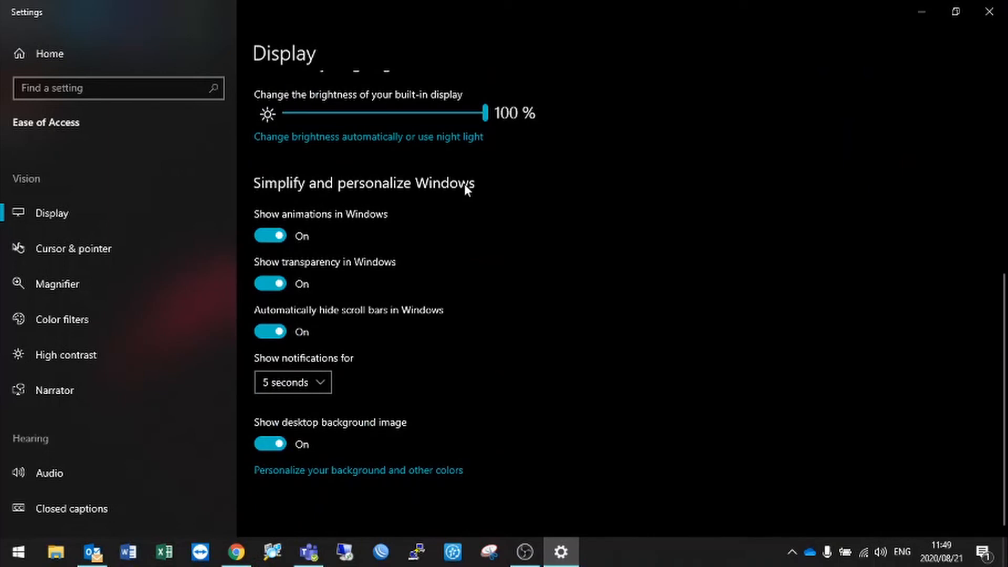
pyautogui.click(267, 237)
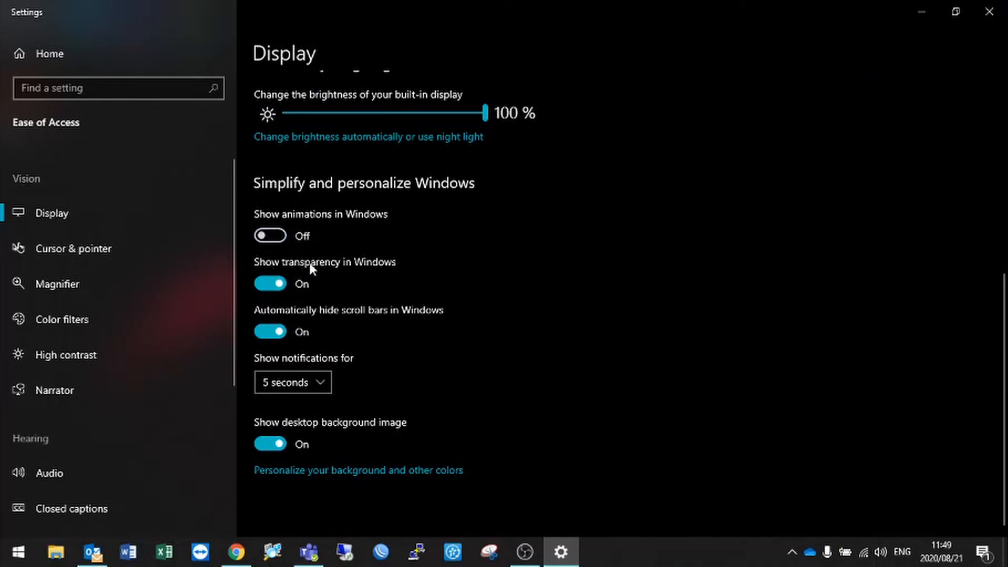
pyautogui.click(261, 282)
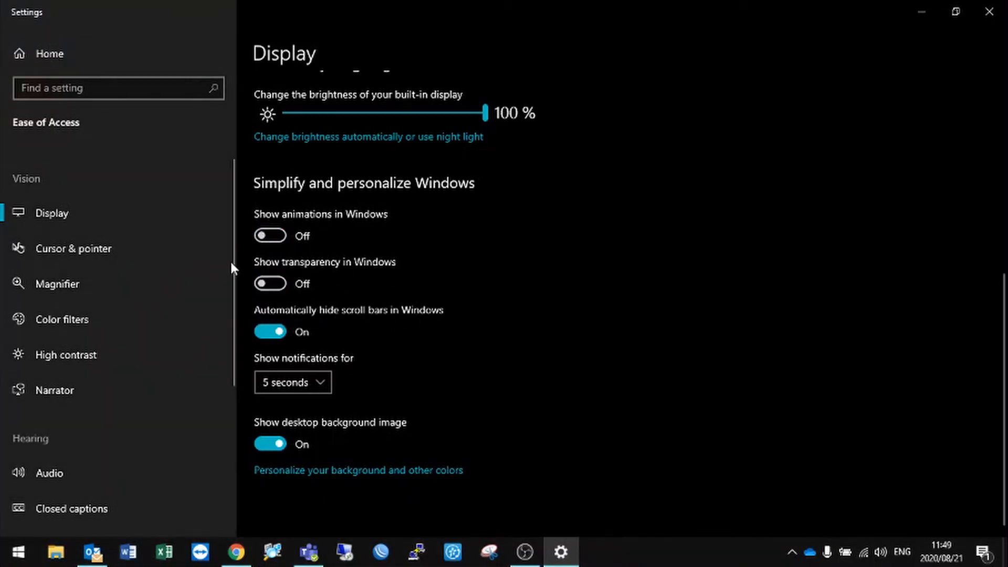
pyautogui.click(267, 331)
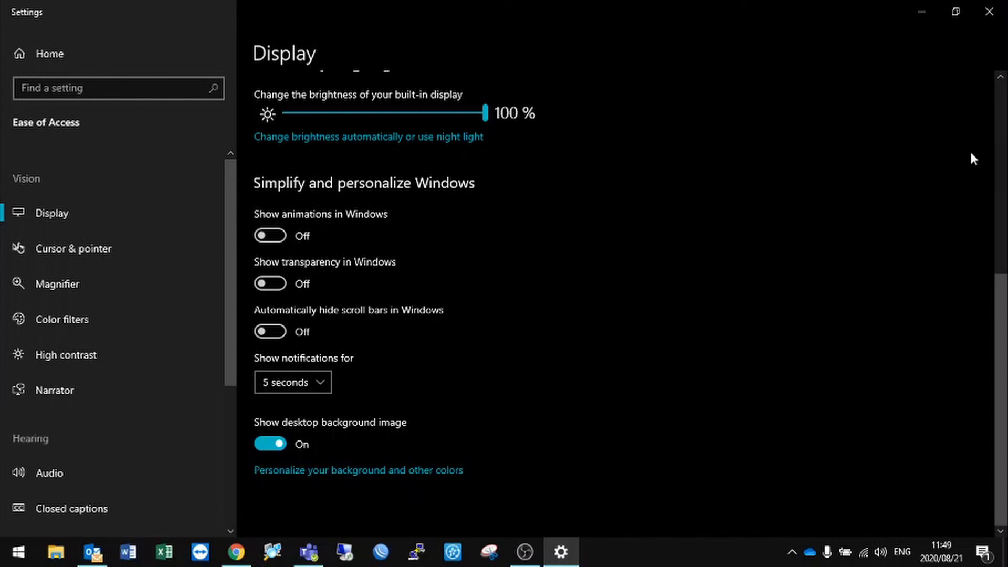
pyautogui.click(989, 12)
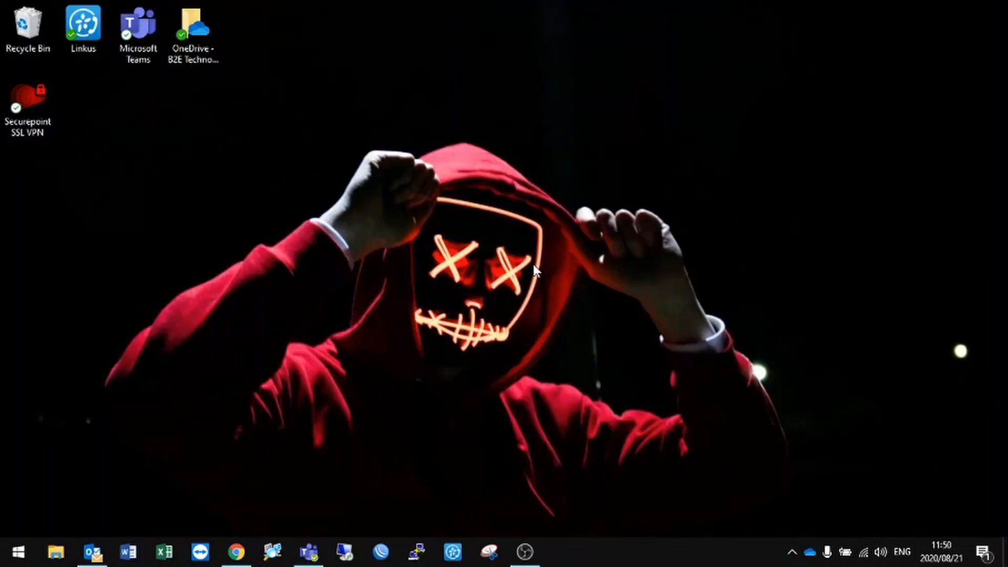
# Bring up the computer's power options.
pyautogui.click(26, 556)
pyautogui.moveTo(24, 520)
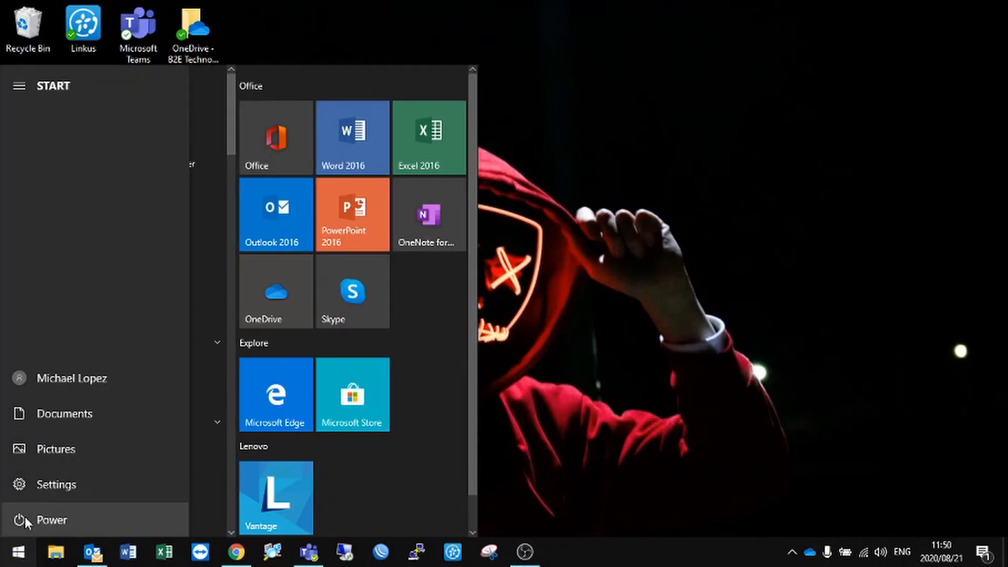